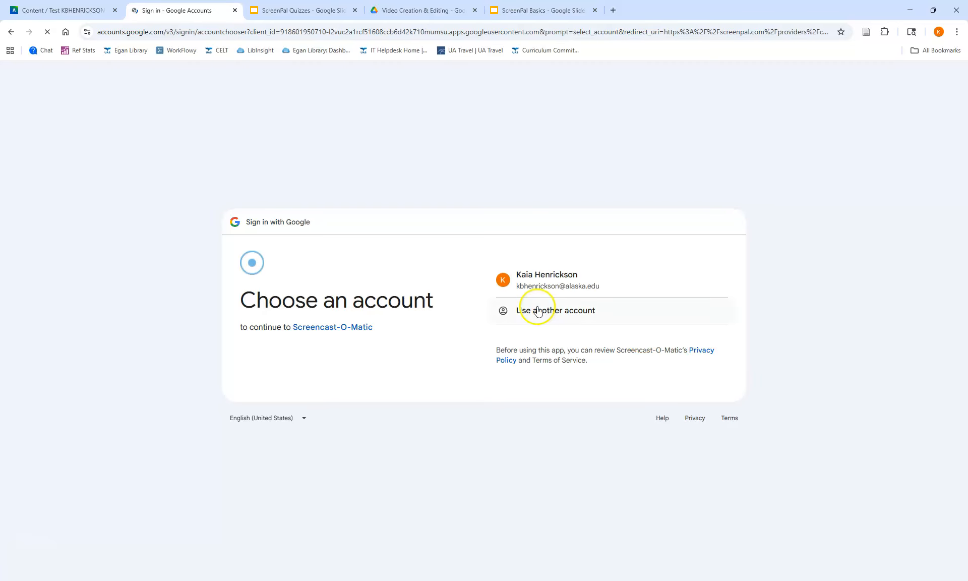
Sign in with the listed Google account and open the personal dashboard
{"action": "left_click", "coordinate": [555, 275]}
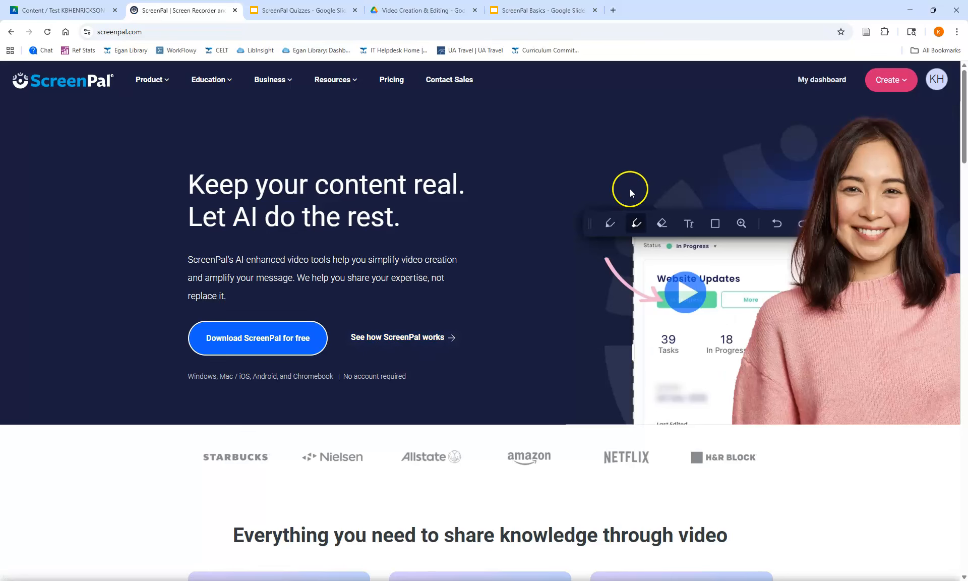
{"action": "left_click", "coordinate": [825, 83]}
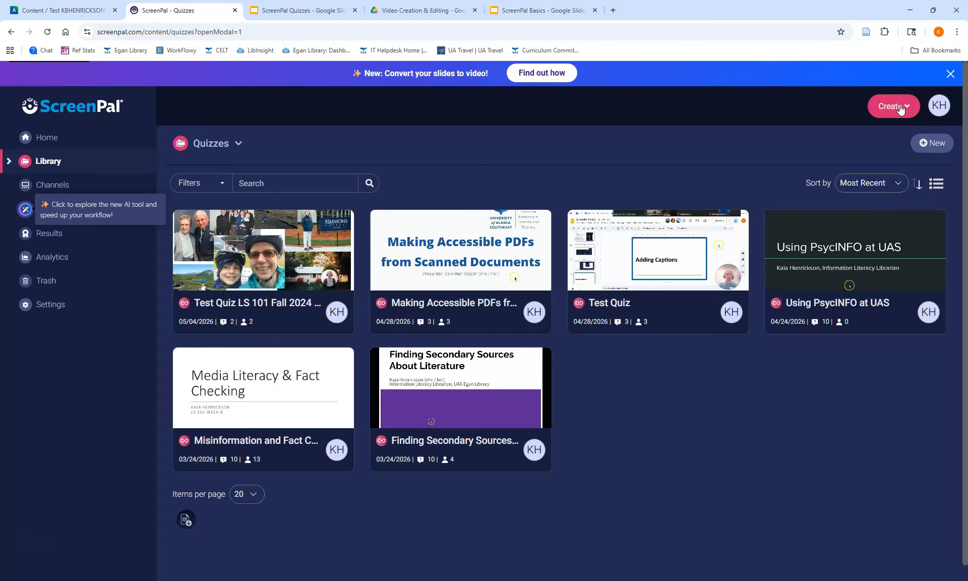
Create a quiz from the video "LS 101 - Navigating the Course Blackboard Site", titled "Navigating the Course Blackboard Site Quiz"
{"action": "left_click", "coordinate": [901, 108]}
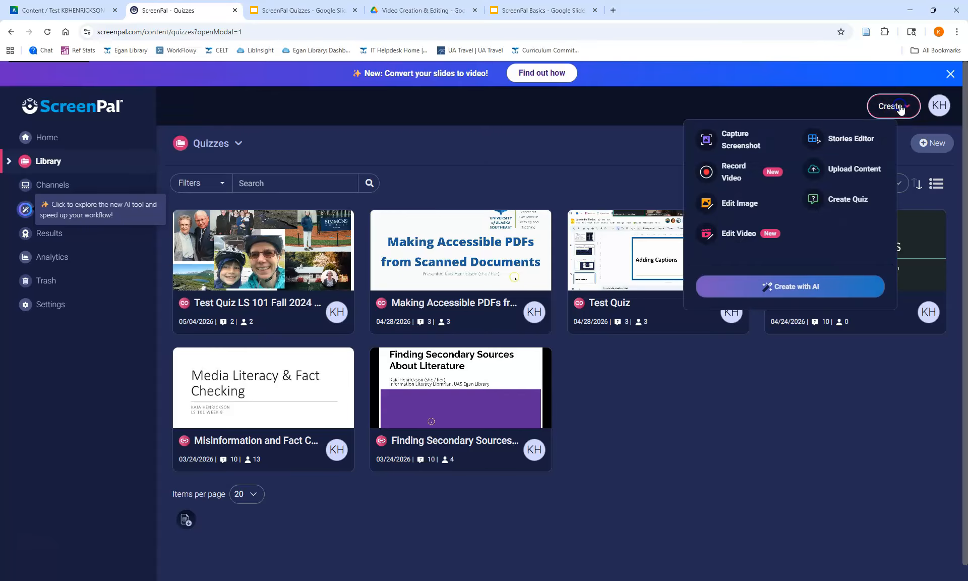
{"action": "left_click", "coordinate": [850, 200]}
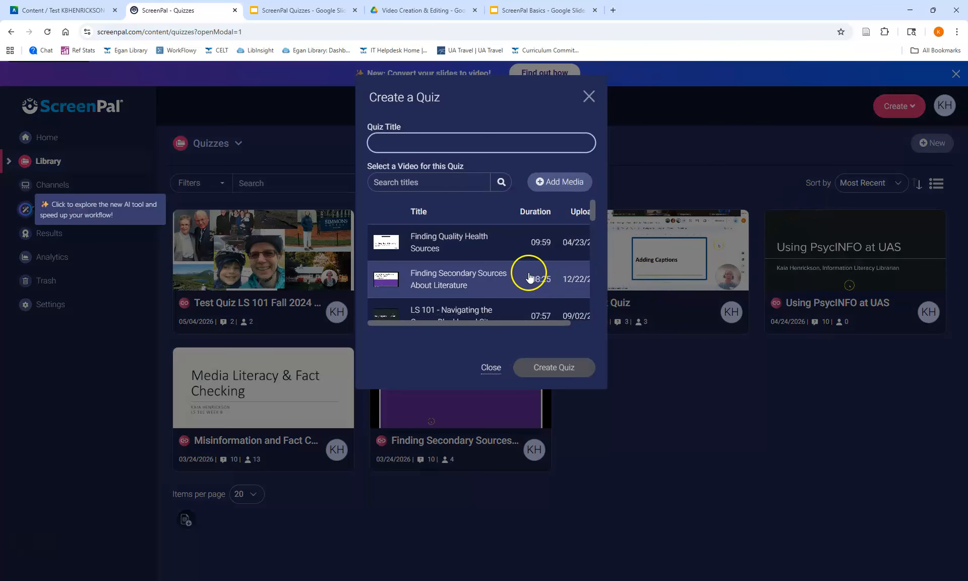
{"action": "scroll", "coordinate": [510, 264], "scroll_direction": "down", "scroll_amount": 1}
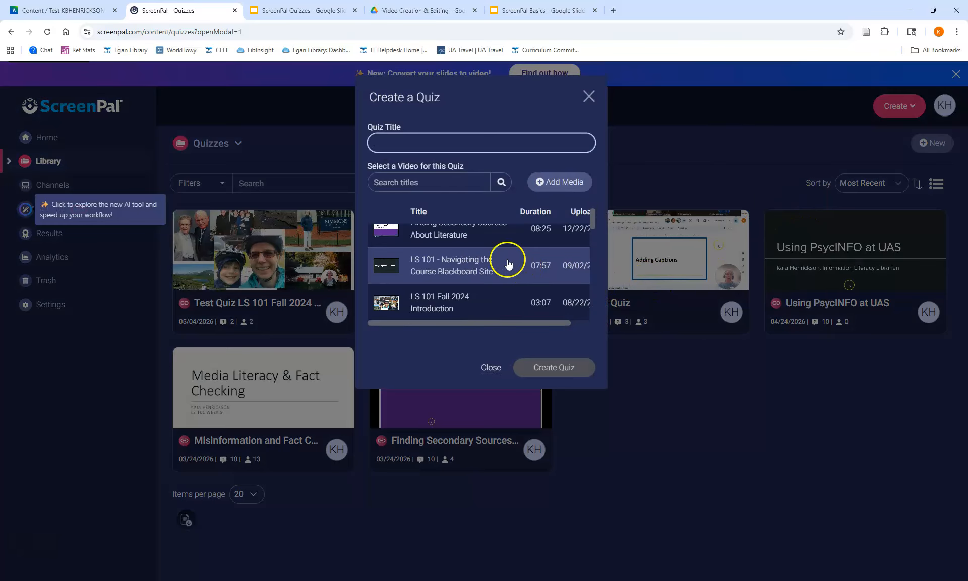
{"action": "left_click", "coordinate": [448, 266]}
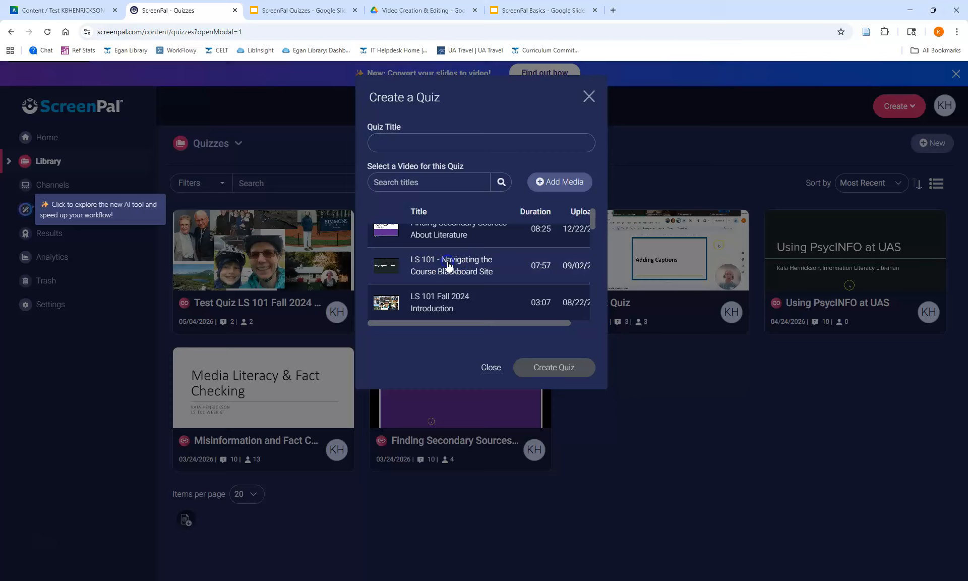
{"action": "left_click", "coordinate": [435, 143]}
{"action": "left_click", "coordinate": [407, 142]}
{"action": "left_click_drag", "start_coordinate": [406, 142], "coordinate": [374, 142]}
{"action": "key", "text": "BackSpace"}
{"action": "type", "text": "Quiz"}
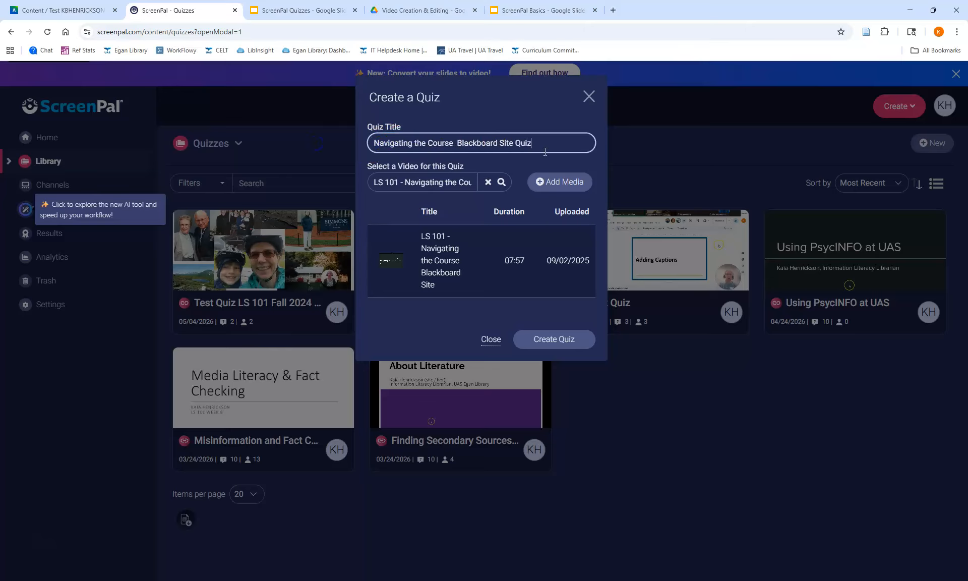
{"action": "left_click", "coordinate": [547, 340]}
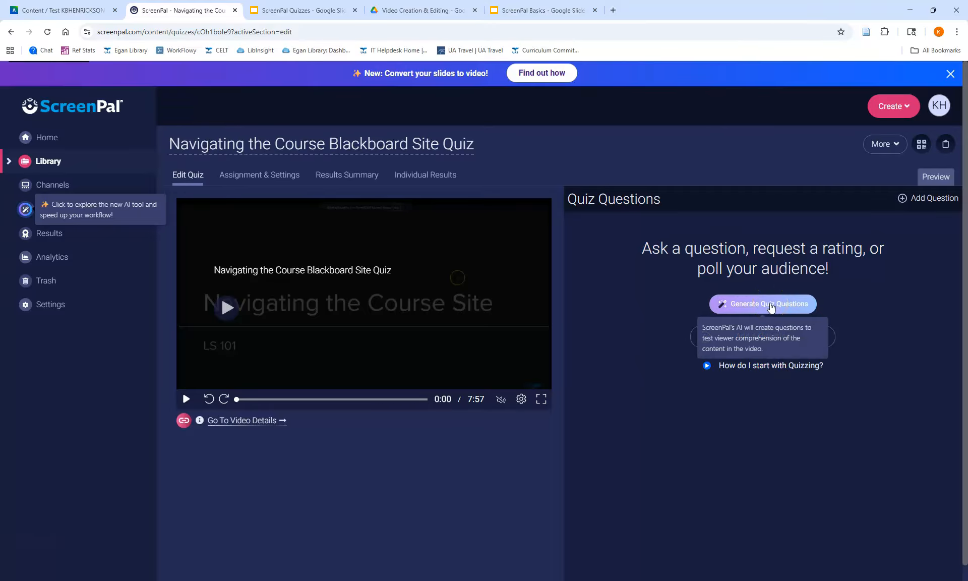
Generate the quiz questions from the video with the AI question generator
{"action": "left_click", "coordinate": [807, 305]}
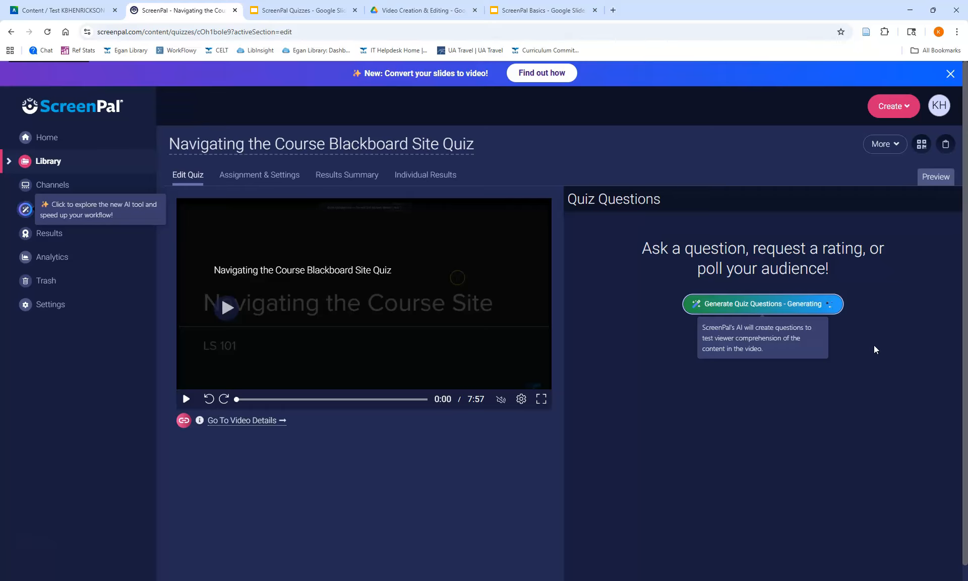
{"action": "left_click", "coordinate": [936, 247]}
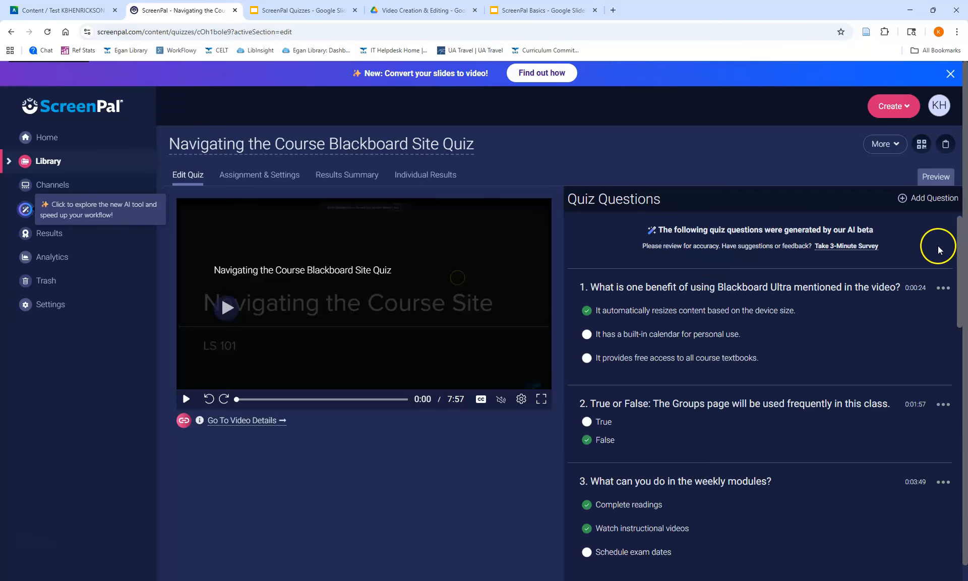
Start an additional multiple-choice question placed at the end of the video
{"action": "left_click", "coordinate": [929, 203]}
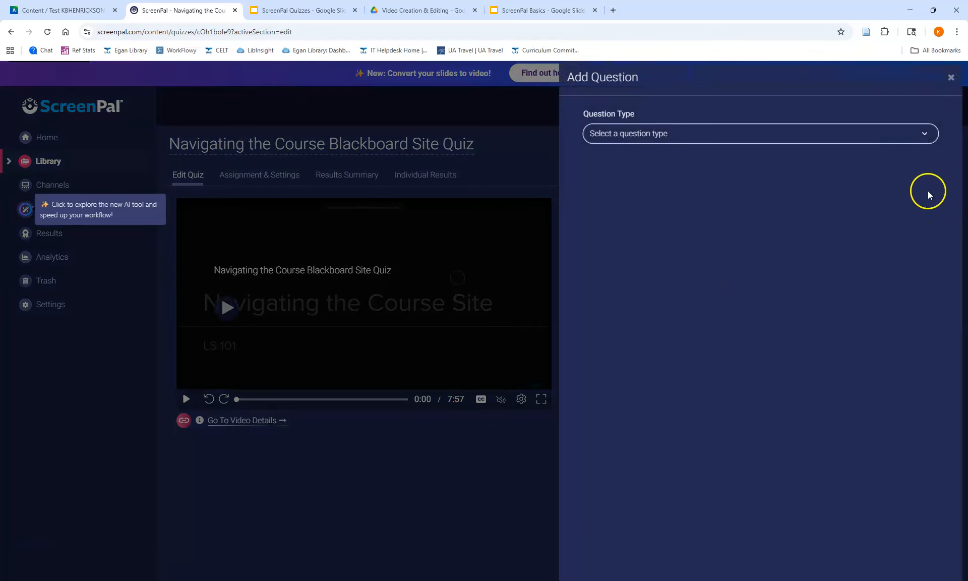
{"action": "left_click", "coordinate": [921, 136]}
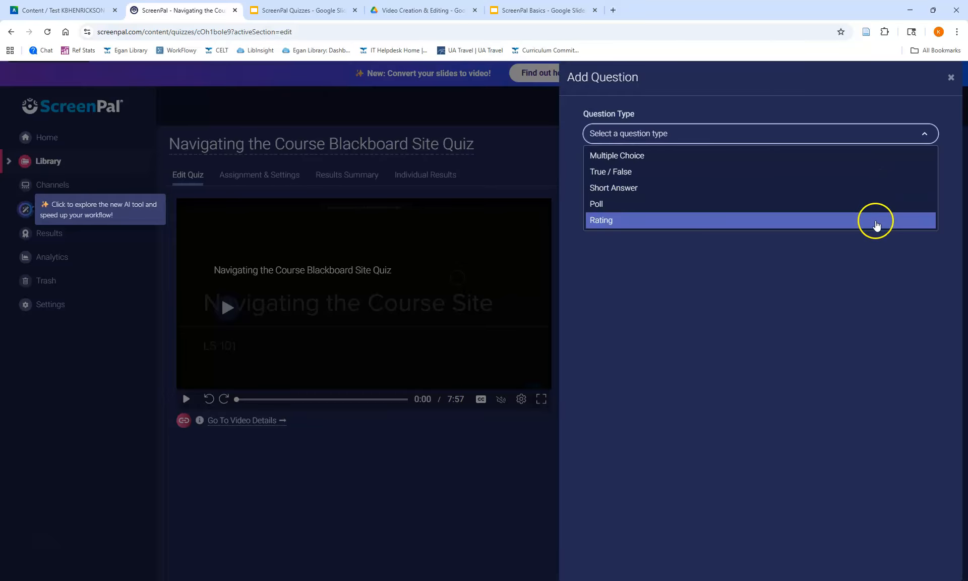
{"action": "left_click", "coordinate": [789, 158]}
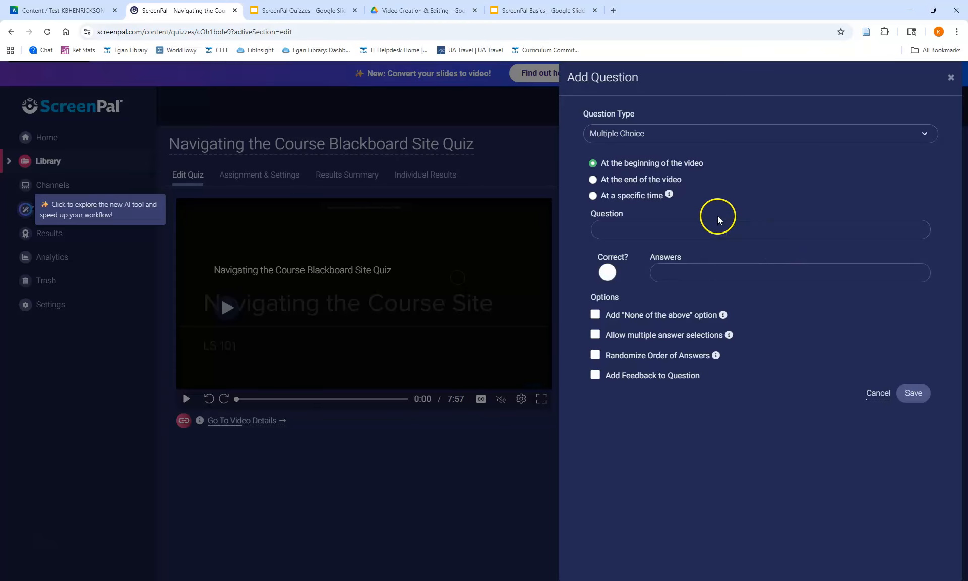
{"action": "left_click", "coordinate": [594, 180]}
{"action": "left_click", "coordinate": [593, 196]}
{"action": "left_click", "coordinate": [461, 378]}
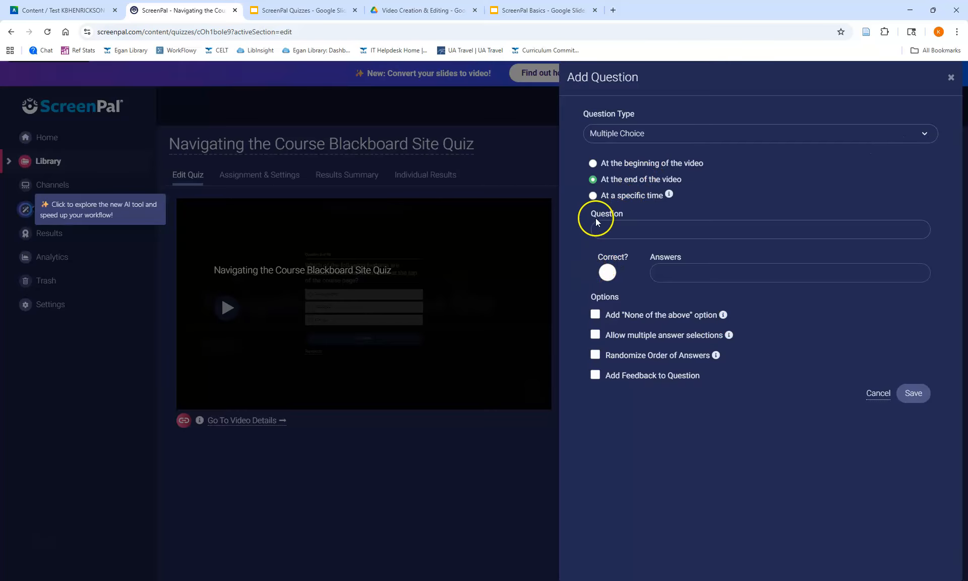
Enable multiple answer selections, randomized answer order and feedback, with "The correct answer is...because..." as the incorrect-answer feedback
{"action": "left_click", "coordinate": [597, 336]}
{"action": "left_click", "coordinate": [596, 355]}
{"action": "left_click", "coordinate": [595, 375]}
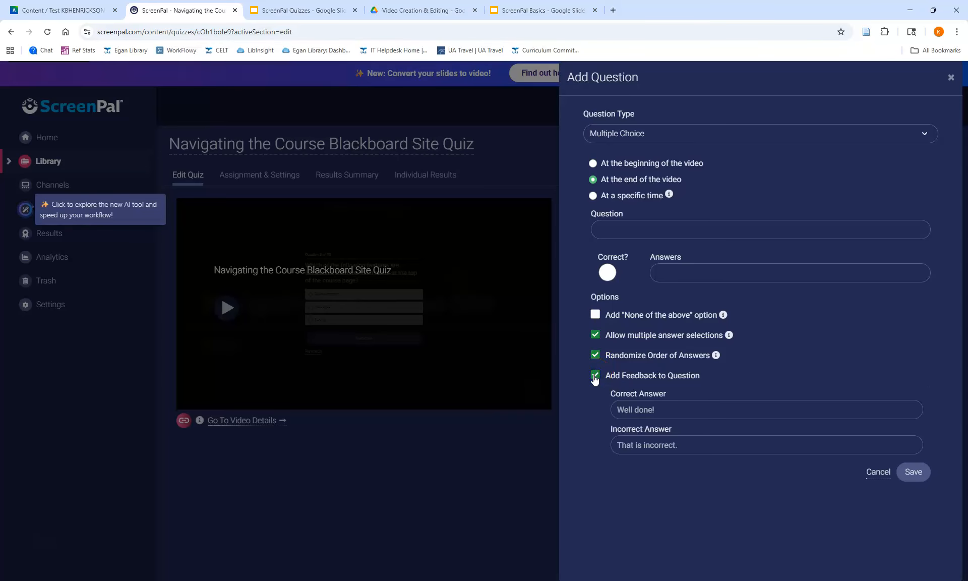
{"action": "left_click", "coordinate": [664, 403]}
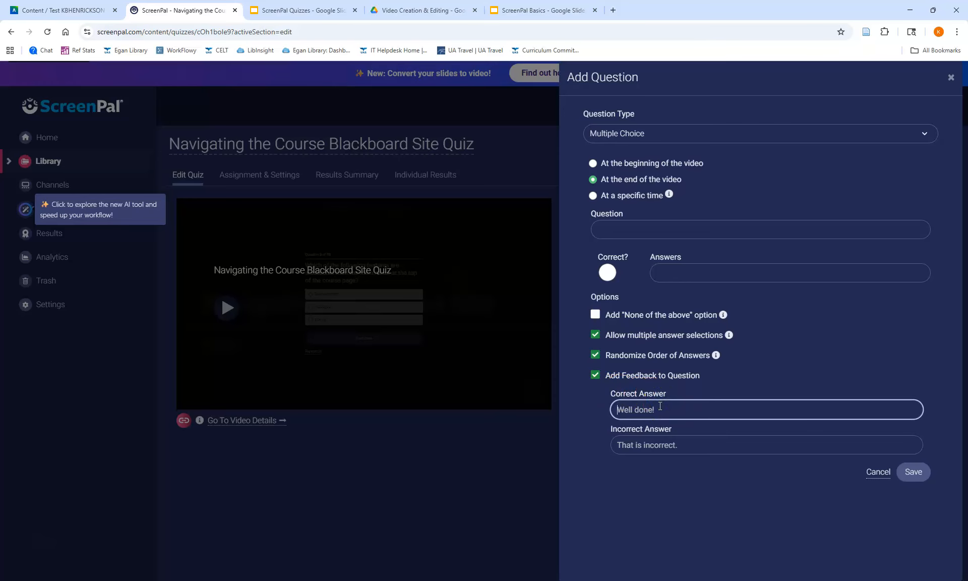
{"action": "left_click", "coordinate": [658, 445]}
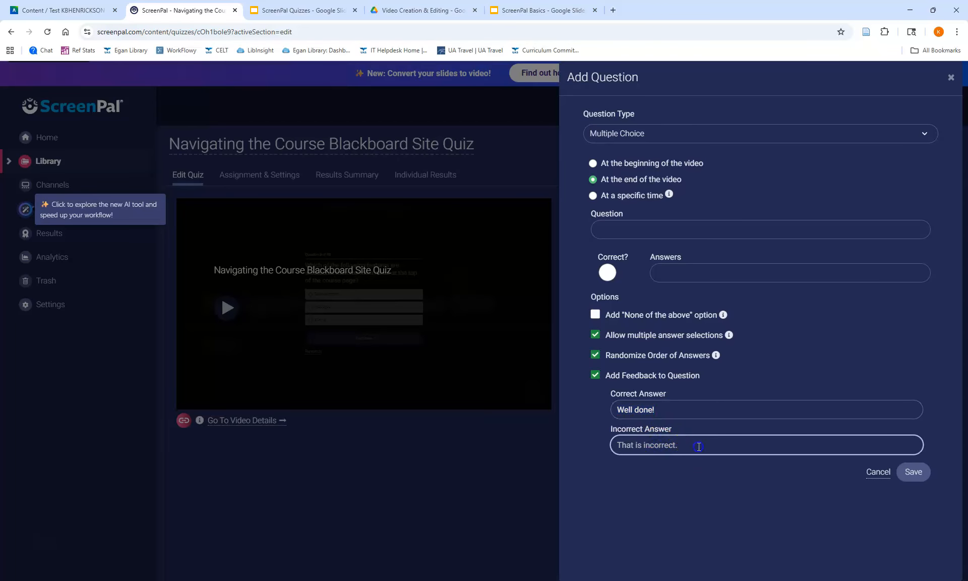
{"action": "triple_click", "coordinate": [673, 444]}
{"action": "key", "text": "BackSpace"}
{"action": "type", "text": "The core"}
{"action": "key", "text": "BackSpace"}
{"action": "type", "text": "rect answer is...because..."}
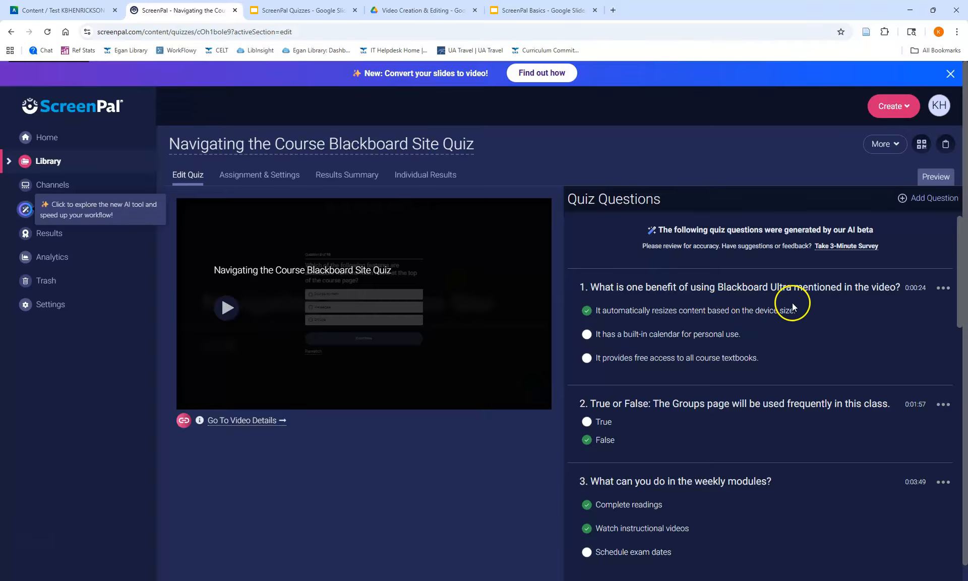
Try adding feedback to the first generated question about Blackboard Ultra's benefit, and discard the edit
{"action": "left_click", "coordinate": [942, 289]}
{"action": "left_click", "coordinate": [891, 309]}
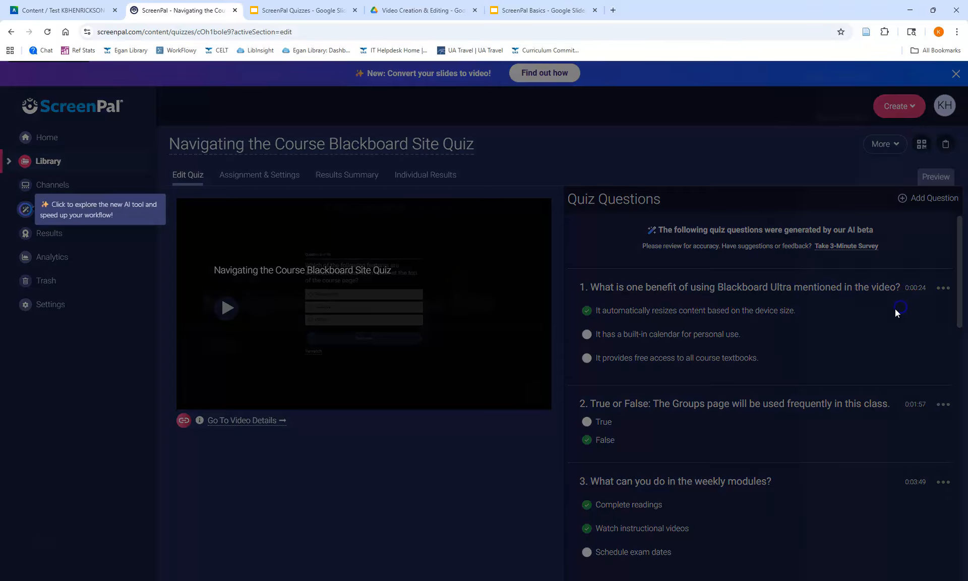
{"action": "left_click", "coordinate": [584, 475]}
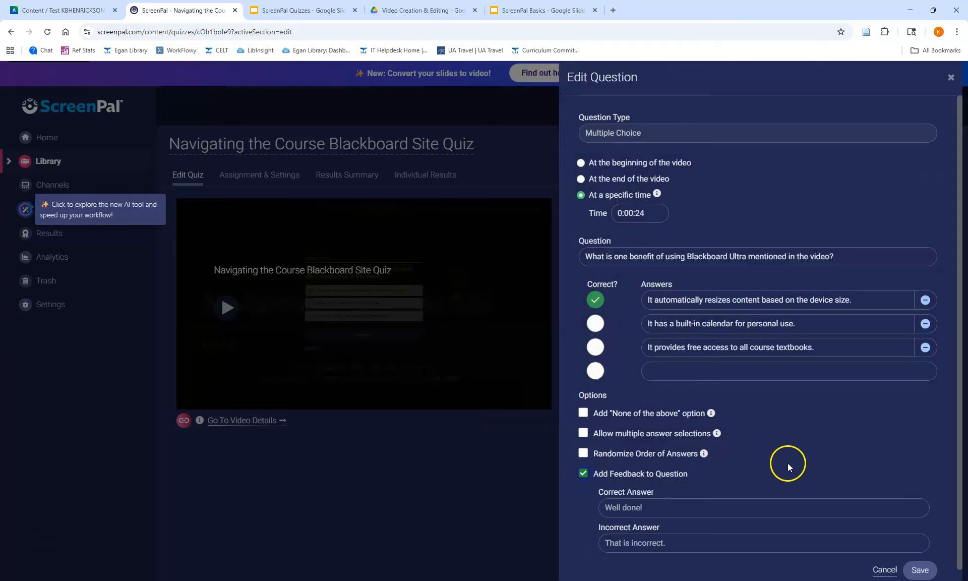
{"action": "left_click", "coordinate": [884, 571]}
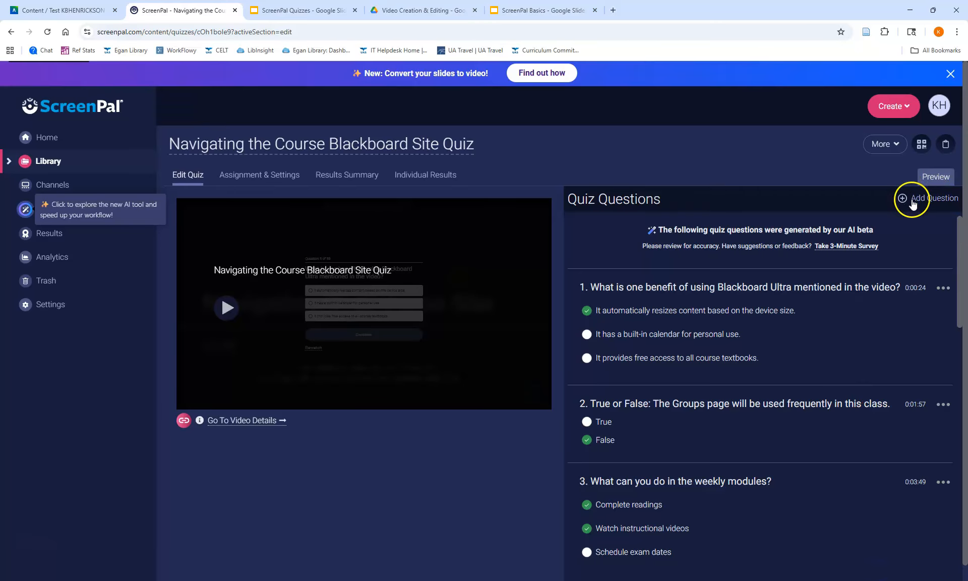
Try a short-answer question requiring an answer length between 25 and 500 characters, and discard it
{"action": "left_click", "coordinate": [913, 201]}
{"action": "left_click", "coordinate": [677, 134]}
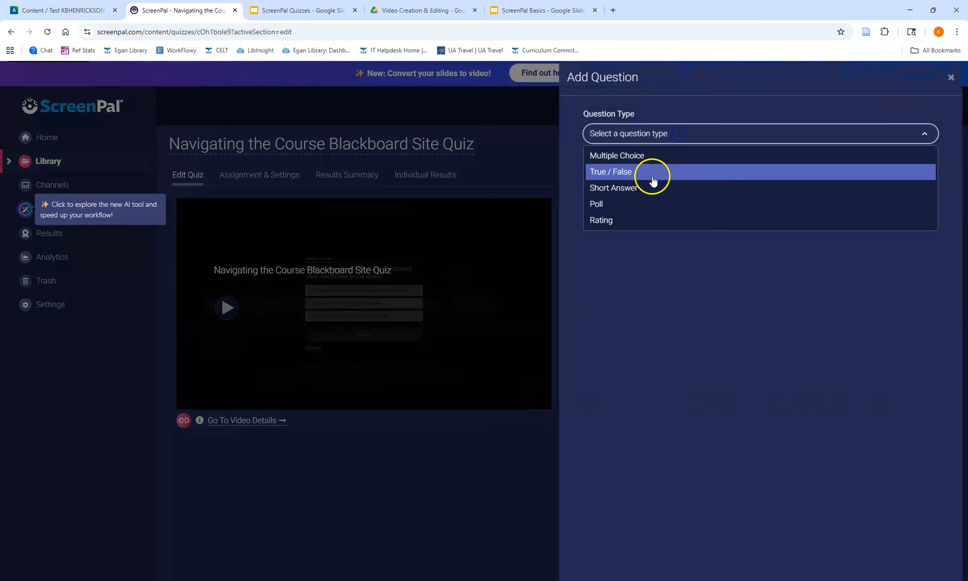
{"action": "left_click", "coordinate": [649, 188]}
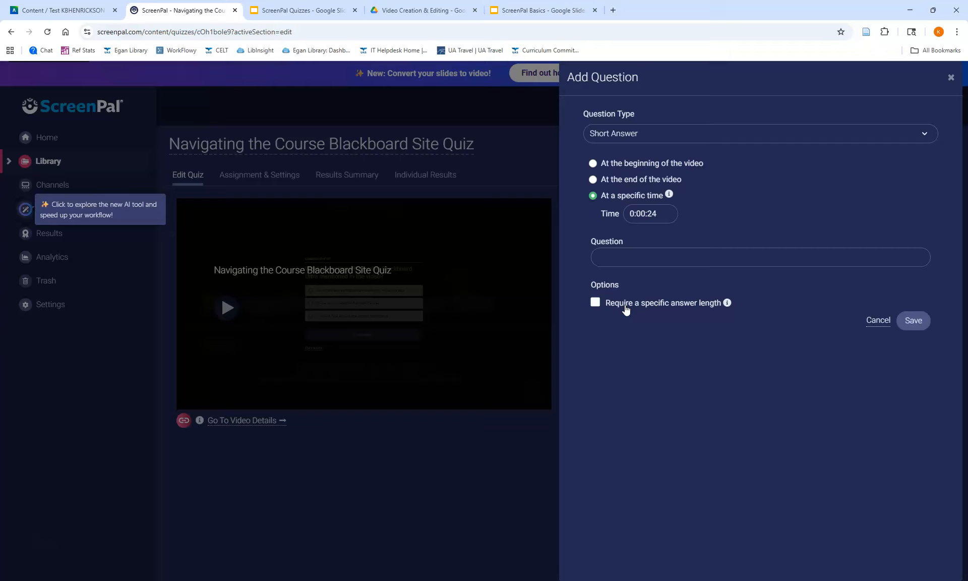
{"action": "left_click", "coordinate": [569, 310]}
{"action": "left_click", "coordinate": [595, 302]}
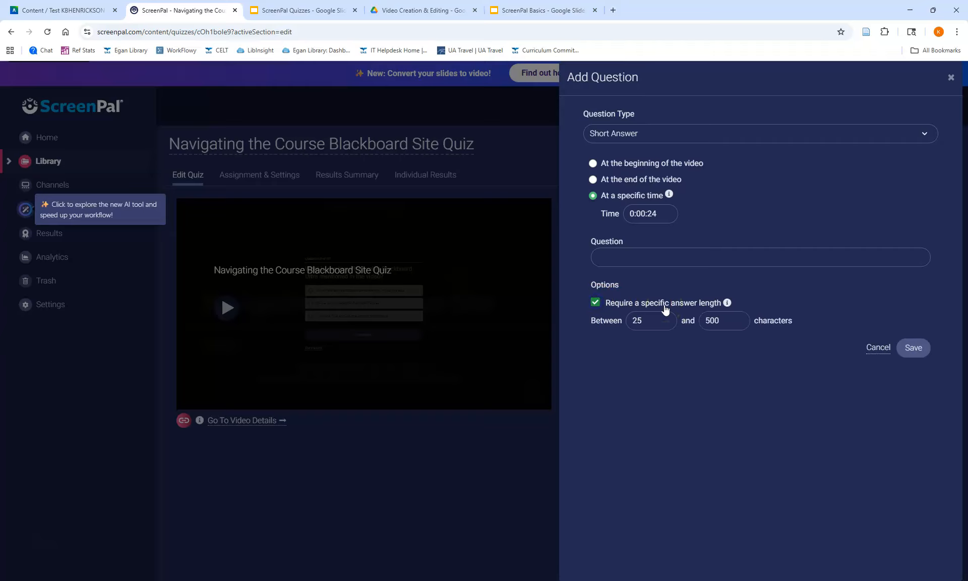
{"action": "left_click", "coordinate": [789, 322]}
{"action": "left_click", "coordinate": [876, 348]}
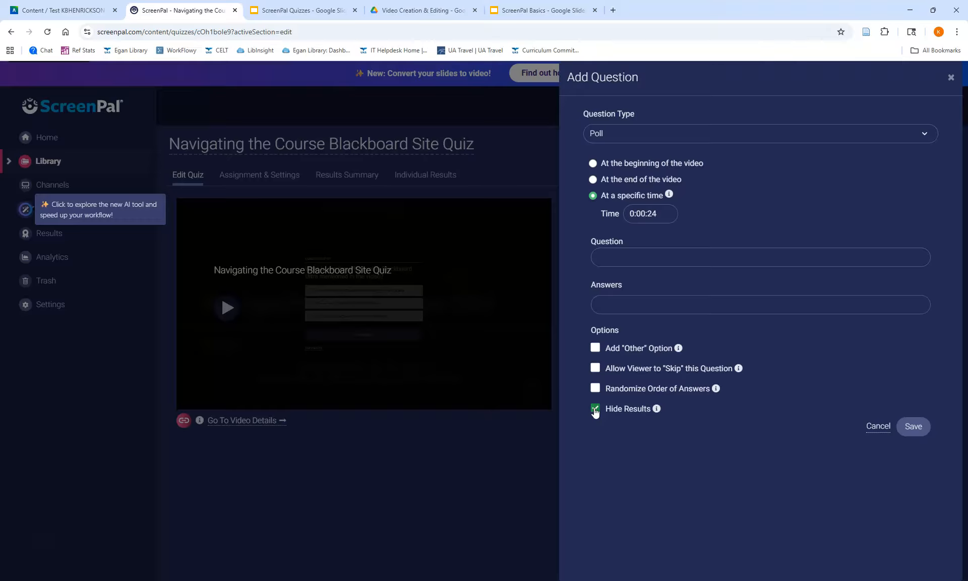
Try changing the new question to a star rating question that allows optional comments
{"action": "left_click", "coordinate": [796, 135]}
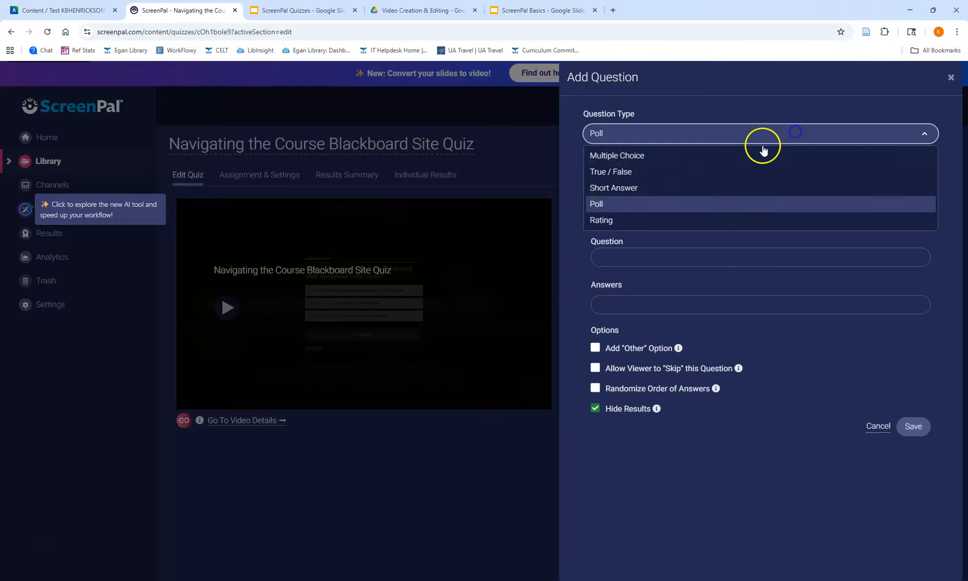
{"action": "left_click", "coordinate": [648, 220]}
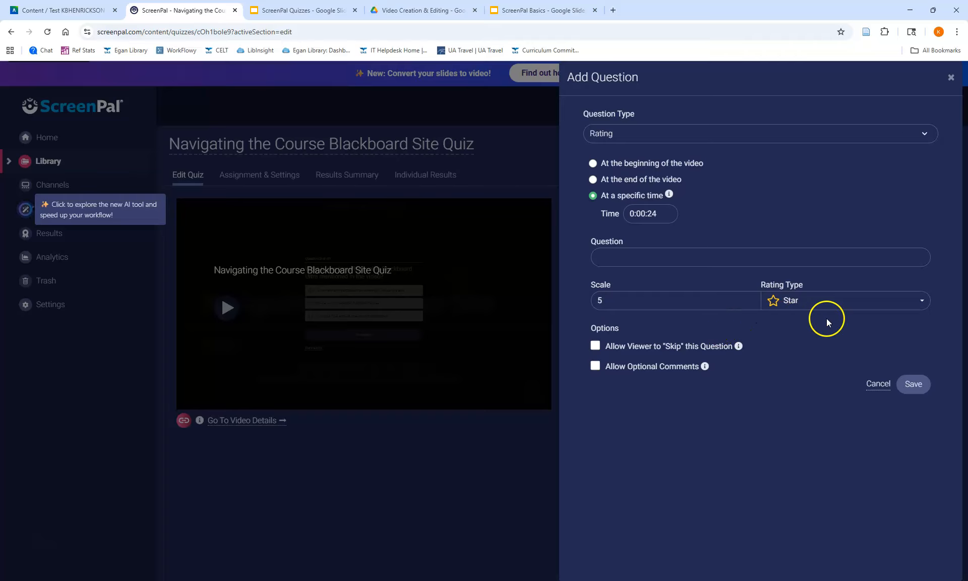
{"action": "left_click", "coordinate": [920, 301]}
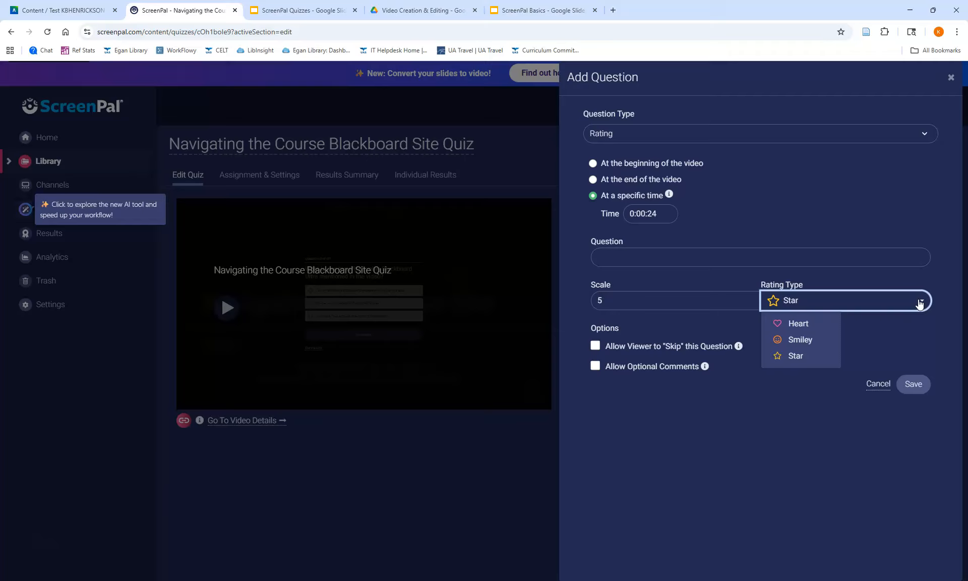
{"action": "left_click", "coordinate": [804, 307]}
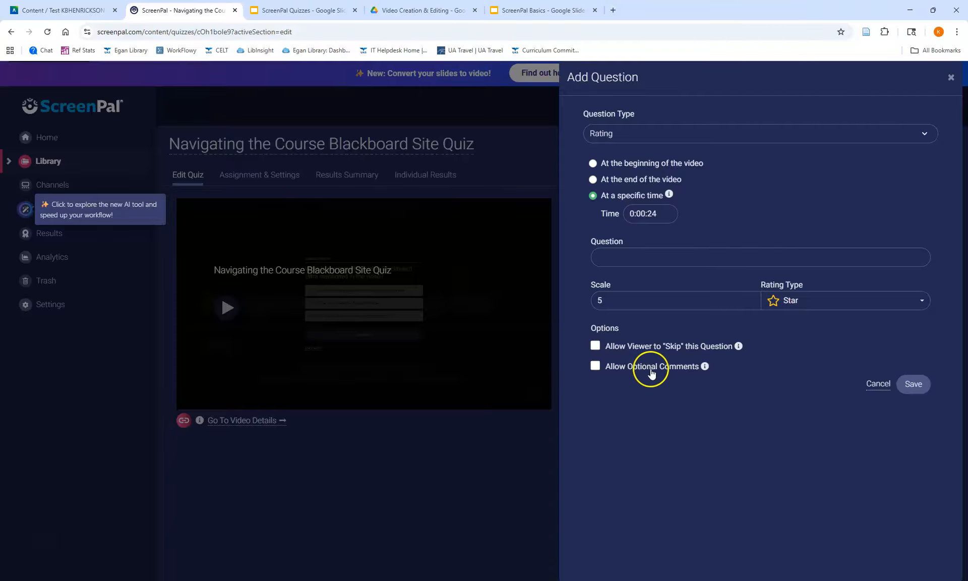
{"action": "left_click", "coordinate": [596, 366]}
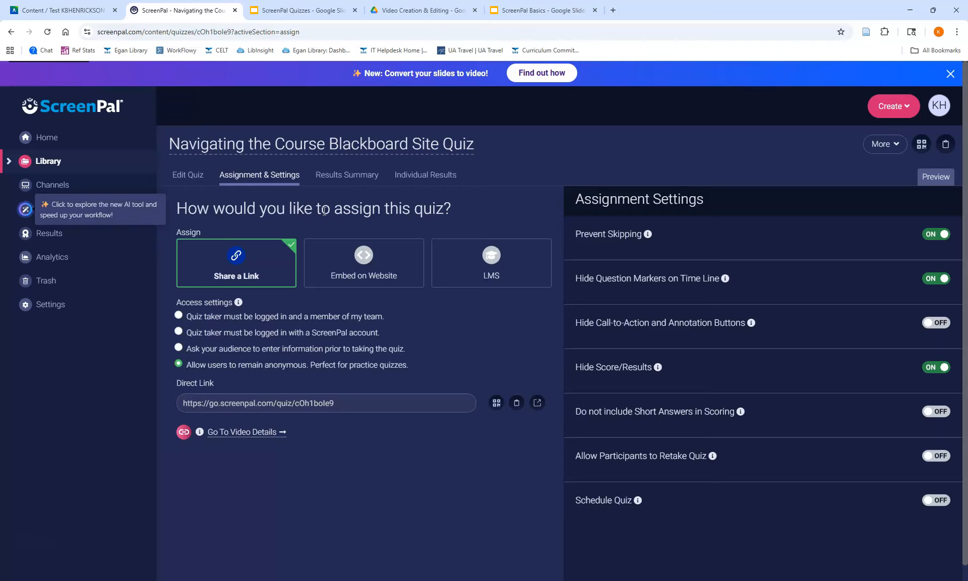
Try assigning the quiz as a website embed that asks the audience for information before taking it
{"action": "left_click", "coordinate": [356, 267]}
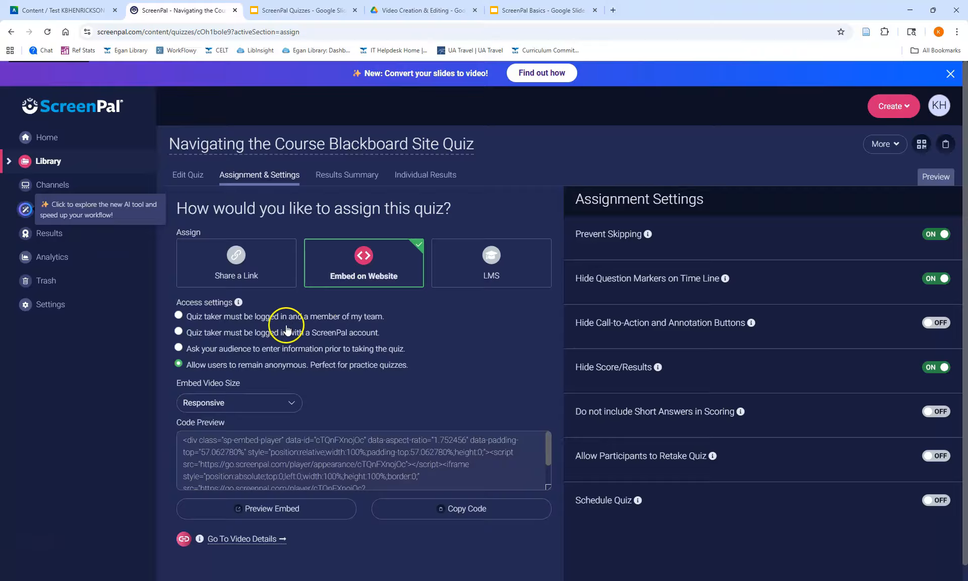
{"action": "left_click", "coordinate": [179, 348]}
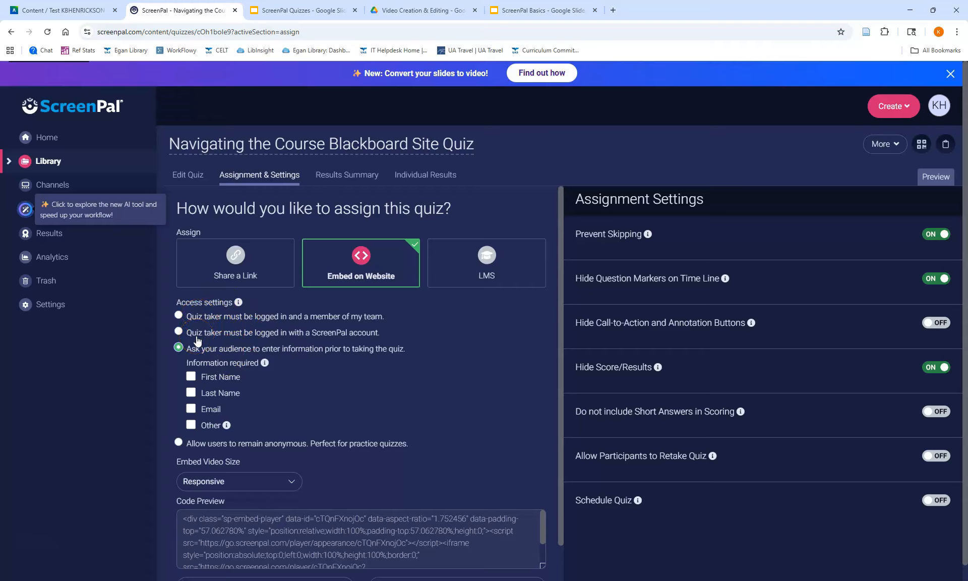
Assign the quiz through the LMS, stop hiding scores and results, and allow participants to retake it
{"action": "left_click", "coordinate": [479, 264]}
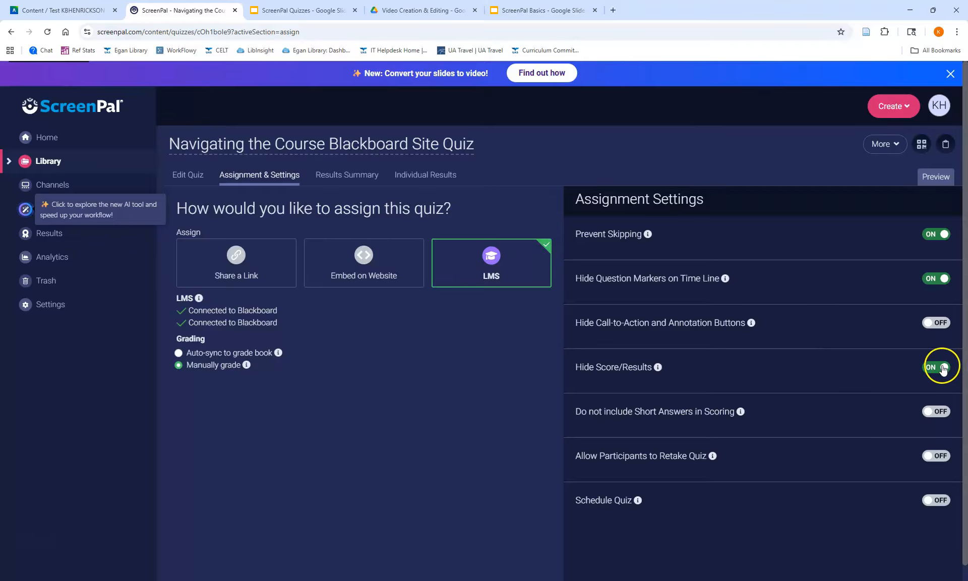
{"action": "left_click", "coordinate": [943, 367]}
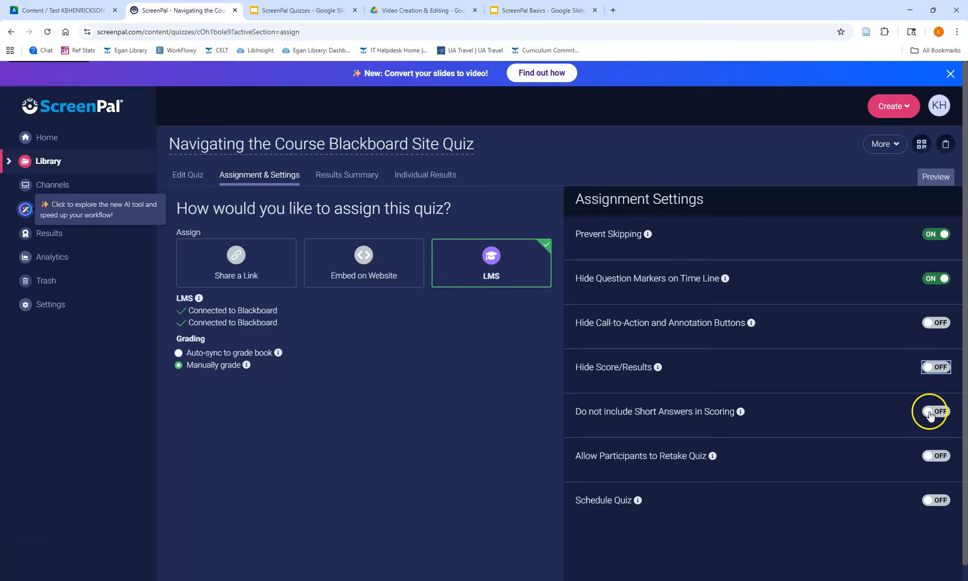
{"action": "left_click", "coordinate": [936, 456]}
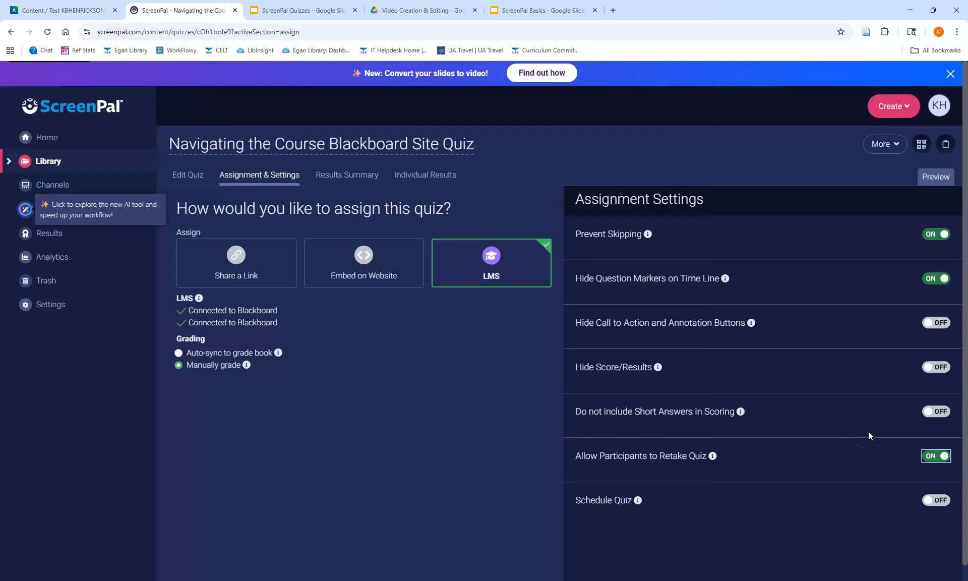
Open a preview of the Navigating the Course Blackboard Site Quiz, and close the preview window
{"action": "left_click", "coordinate": [933, 179]}
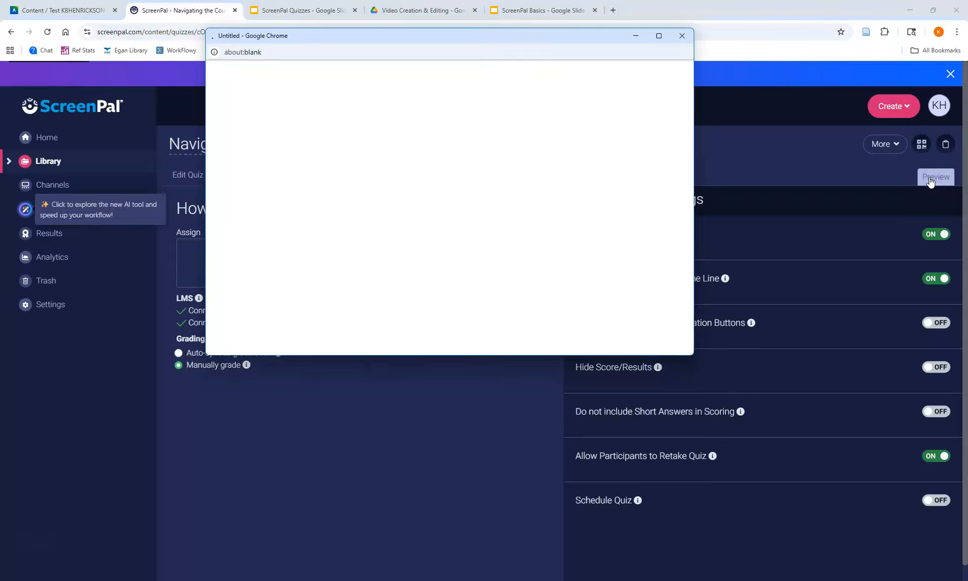
{"action": "left_click", "coordinate": [683, 38]}
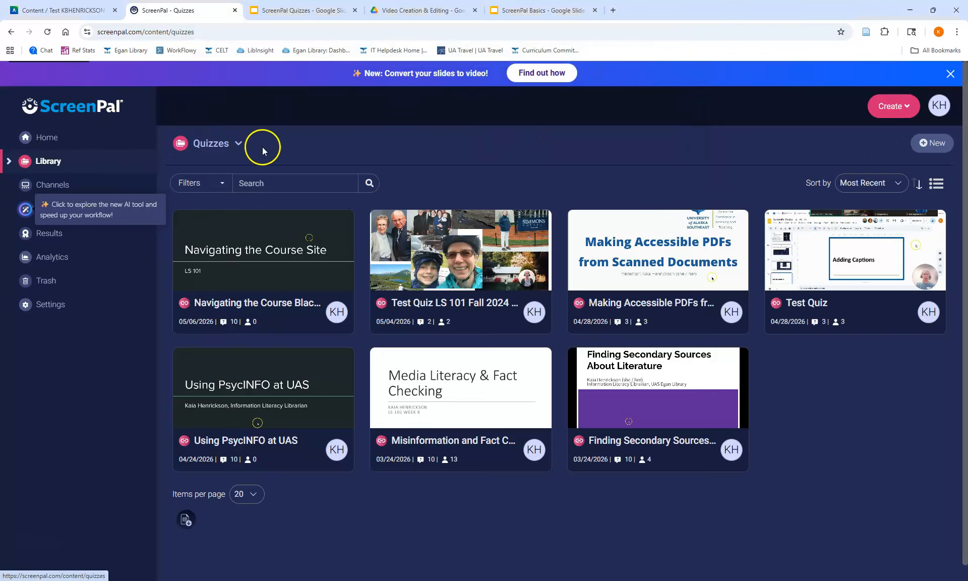
Open the Finding Secondary Sources About Literature quiz for managing from the library's quizzes, and view its results summary
{"action": "left_click", "coordinate": [239, 145]}
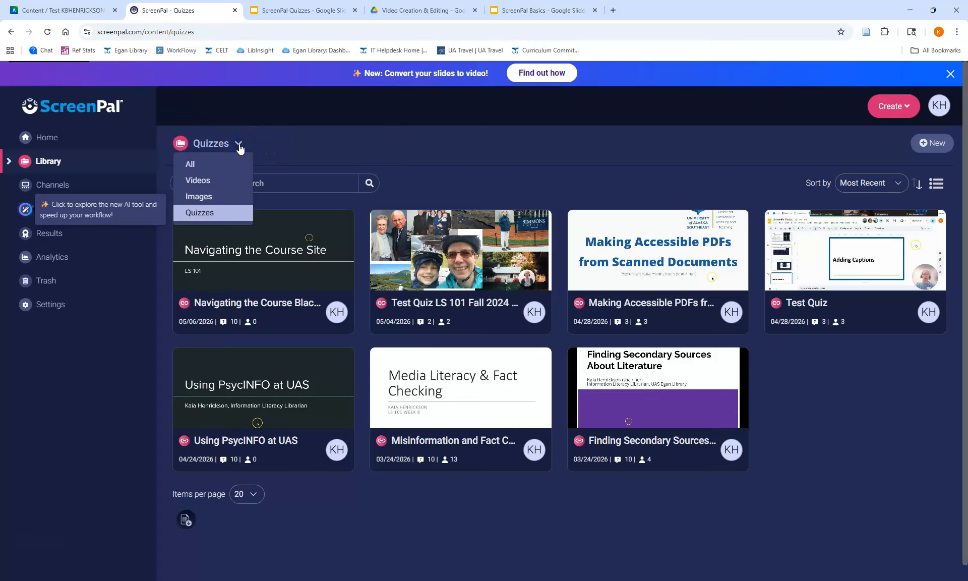
{"action": "left_click", "coordinate": [238, 145]}
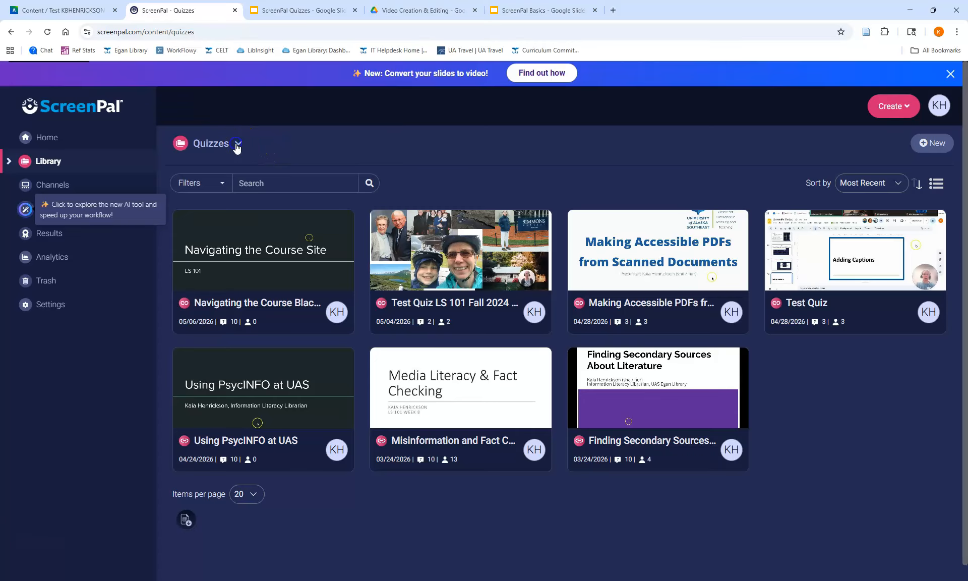
{"action": "left_click", "coordinate": [712, 399]}
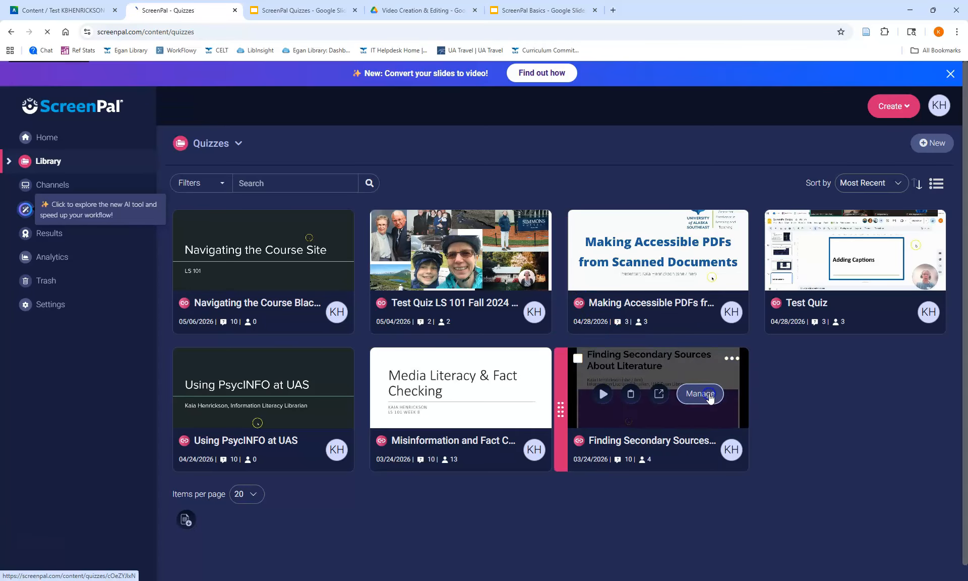
{"action": "left_click", "coordinate": [710, 398]}
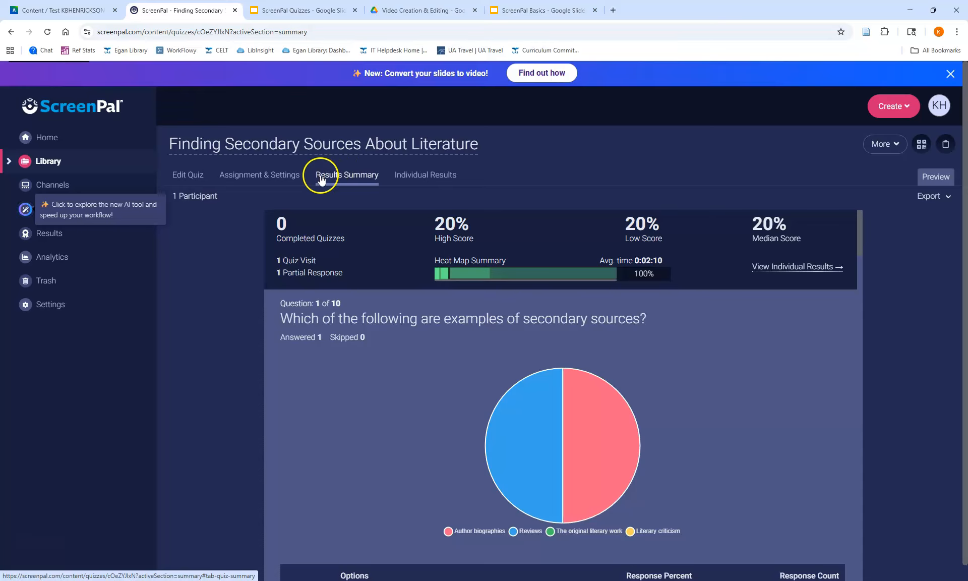
View the quiz's individual results, examine the preview participant's answers and scores per question, and close the details
{"action": "left_click", "coordinate": [399, 184]}
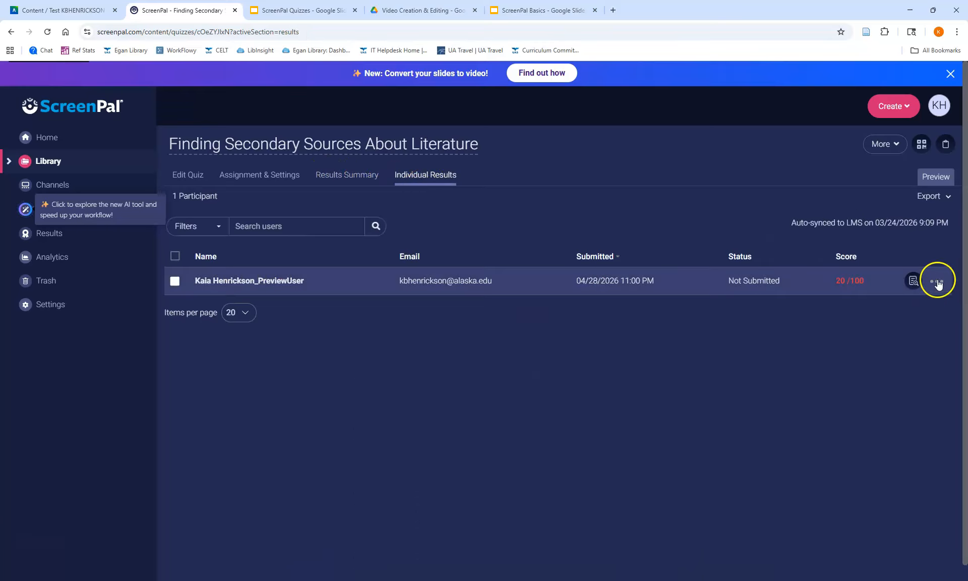
{"action": "left_click", "coordinate": [914, 281]}
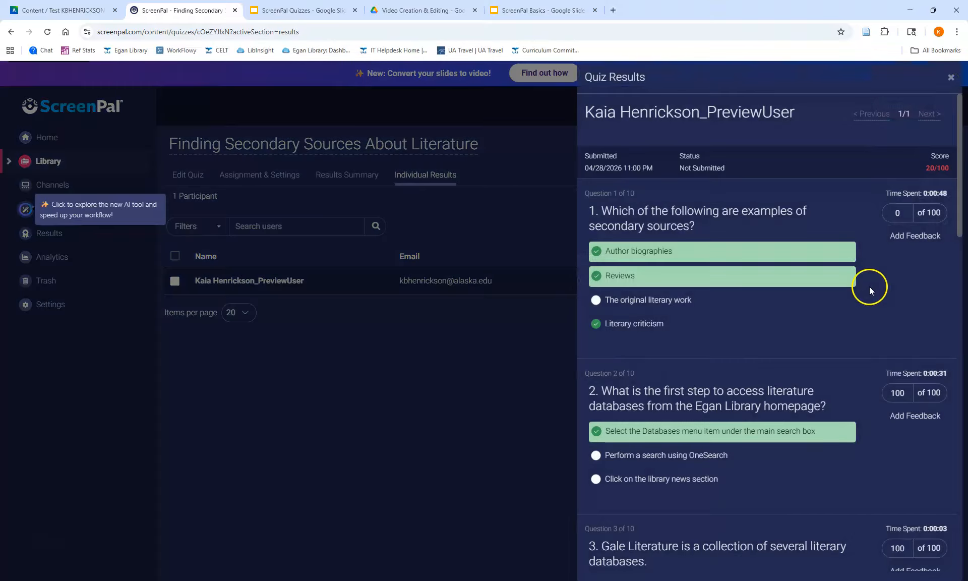
{"action": "left_click", "coordinate": [951, 78]}
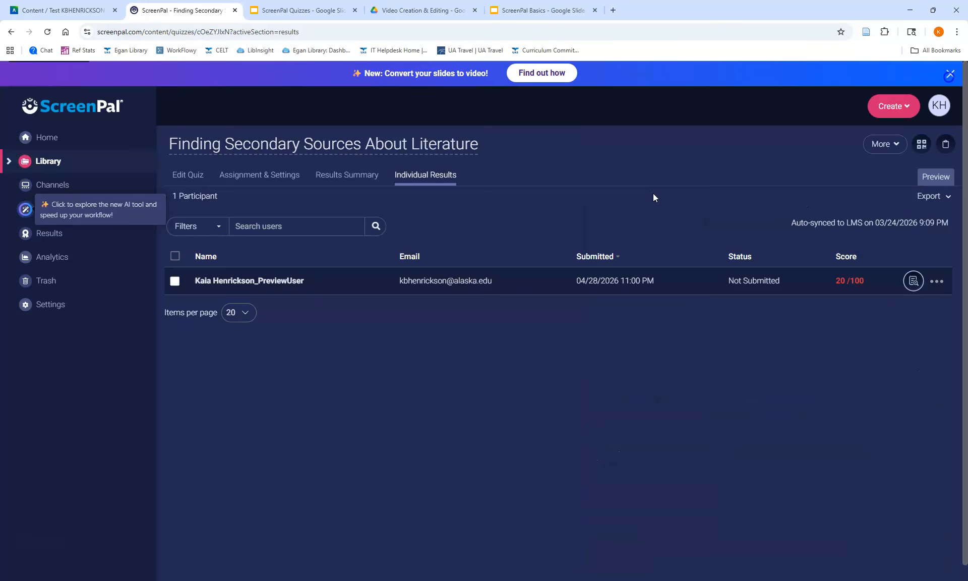
Review the quiz's questions and assignment settings, along with the additional actions for managing responses and the quiz
{"action": "left_click", "coordinate": [193, 180]}
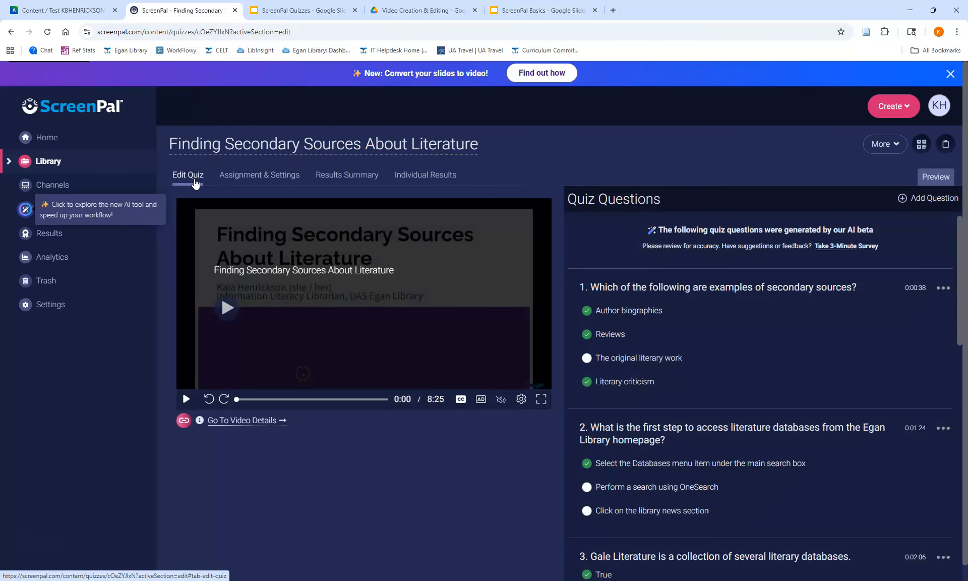
{"action": "left_click", "coordinate": [267, 180]}
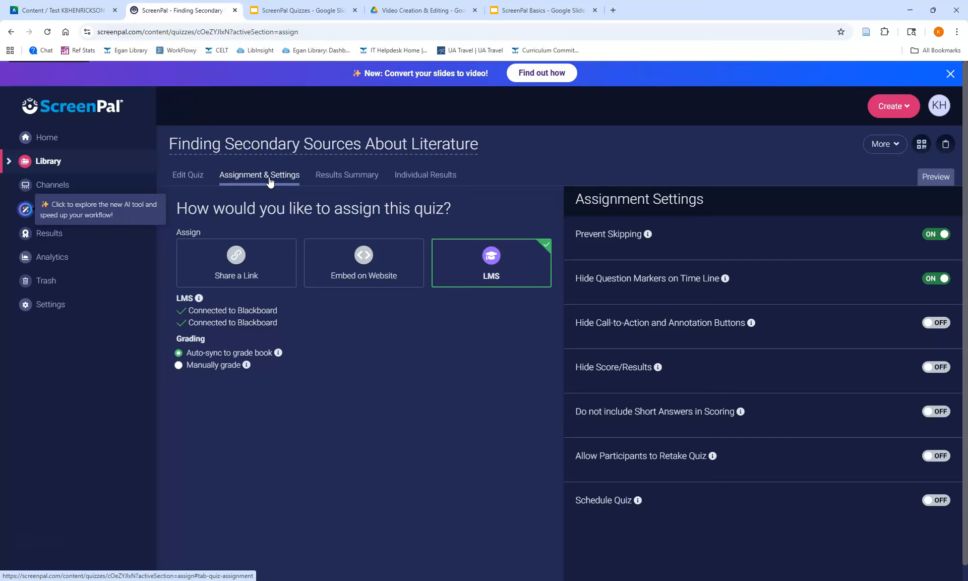
{"action": "left_click", "coordinate": [896, 146]}
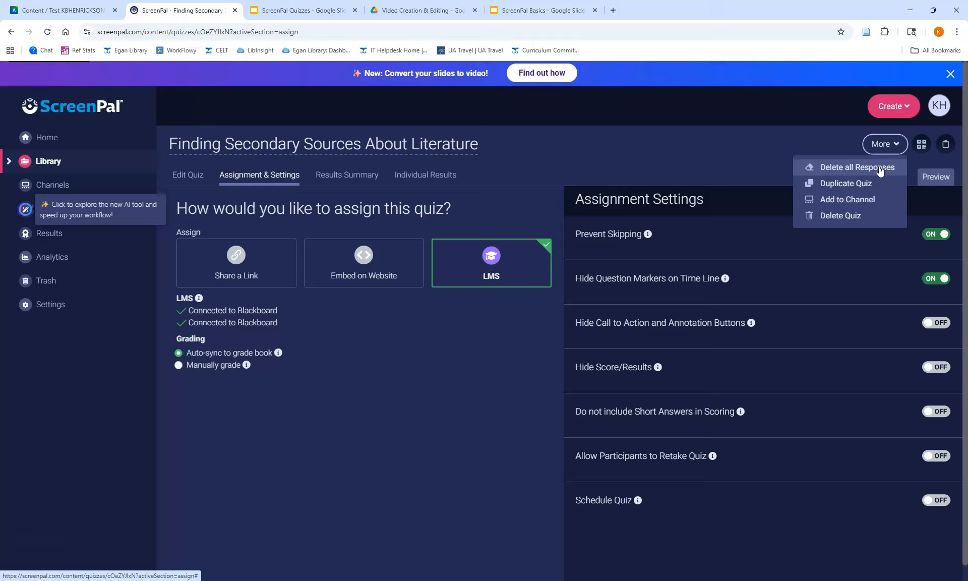
{"action": "left_click", "coordinate": [869, 214]}
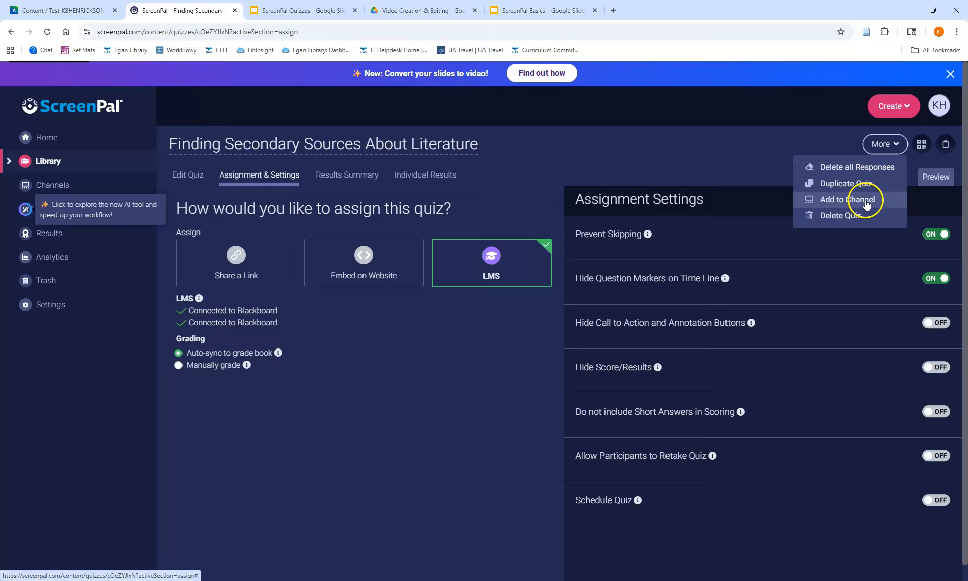